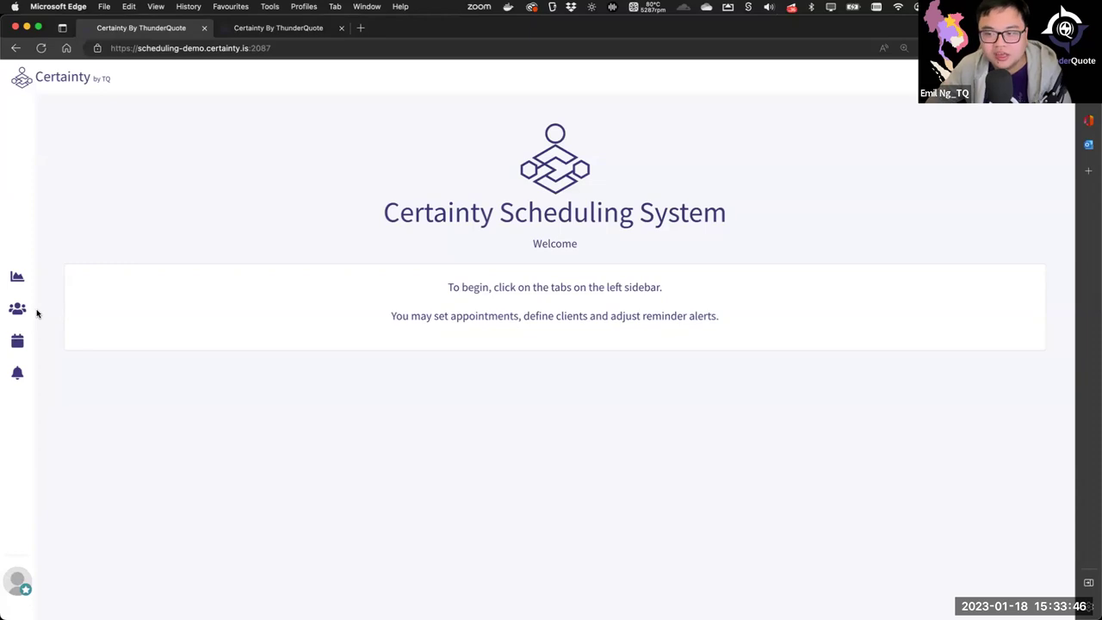
Open Edit Profile from the sidebar avatar and highlight the account name and Certainty display name.
left_click(18, 575)
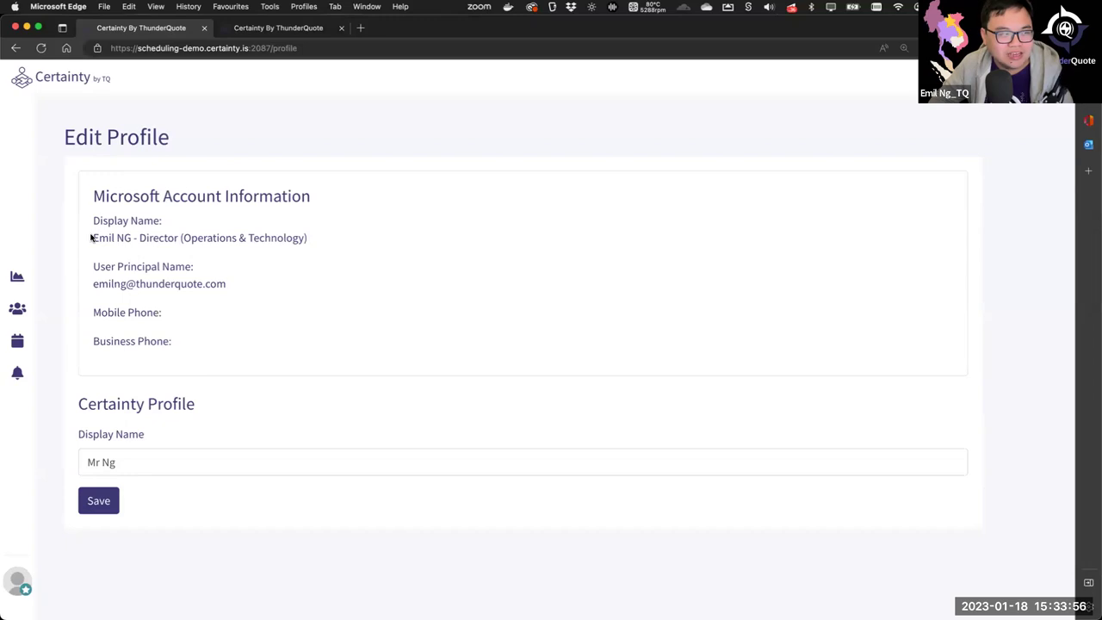
left_click_drag(90, 238, 316, 230)
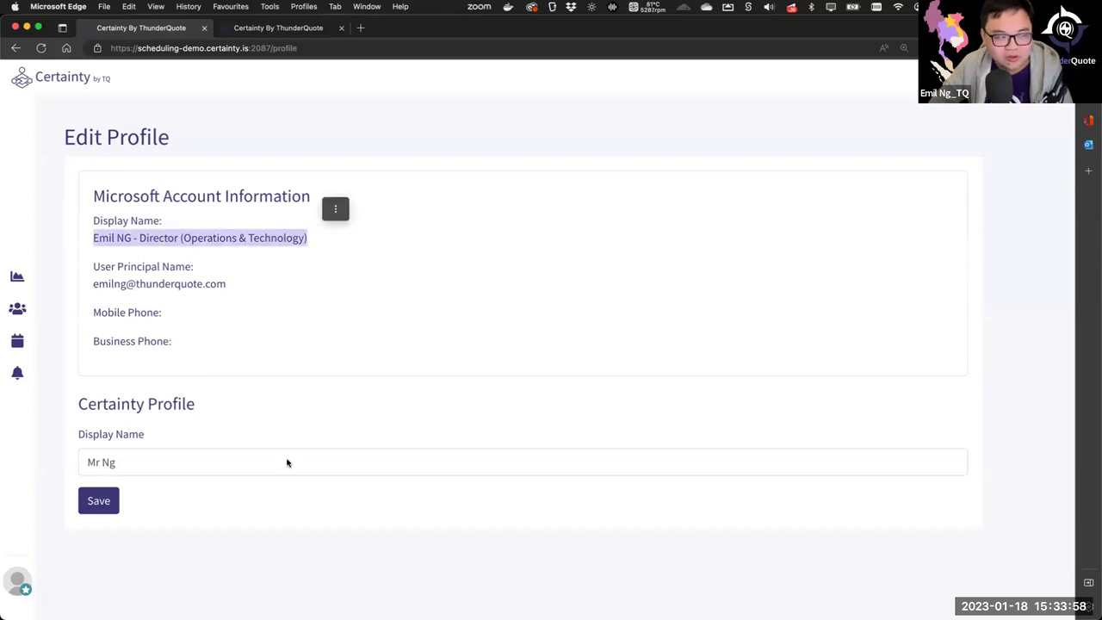
left_click_drag(86, 463, 149, 461)
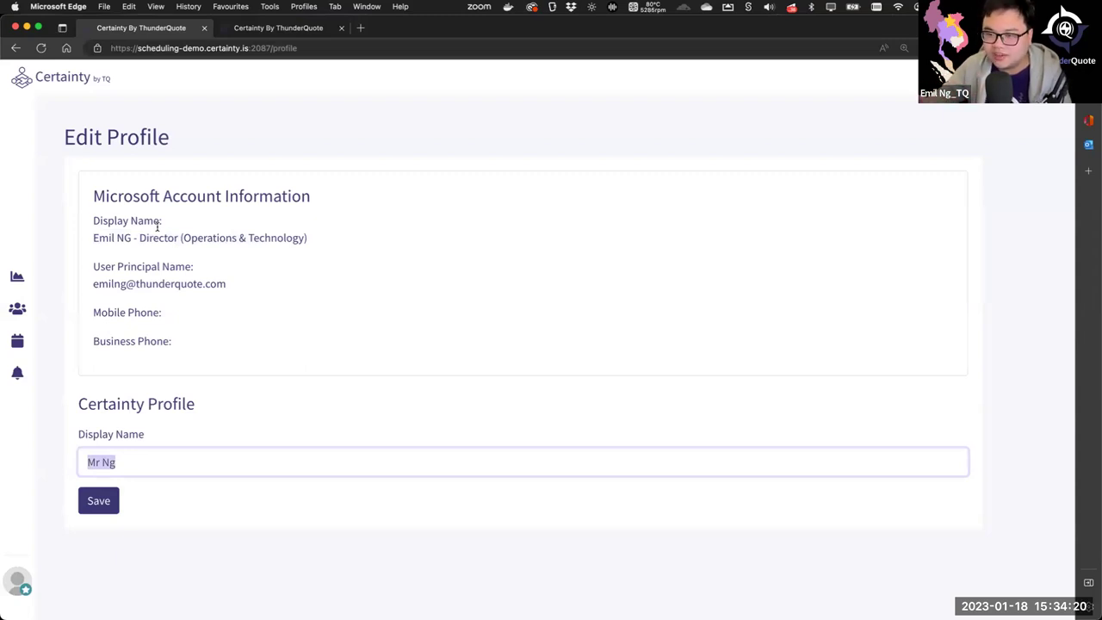
Go to Reminders and edit the 'SMS 3 + 0 Days' reminder schedule.
left_click(21, 378)
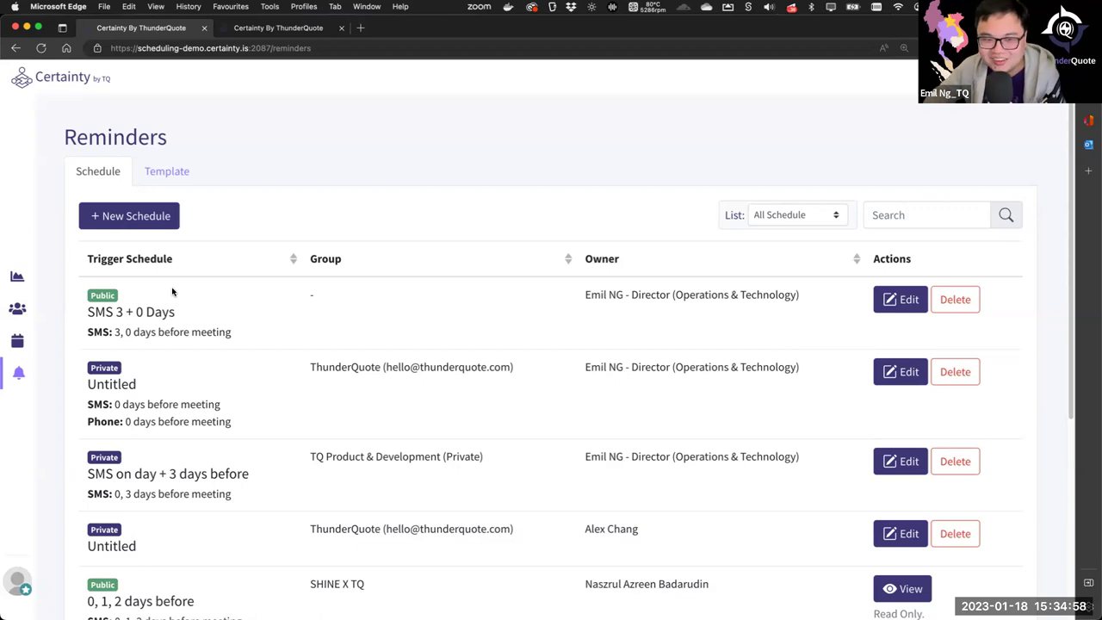
left_click(901, 301)
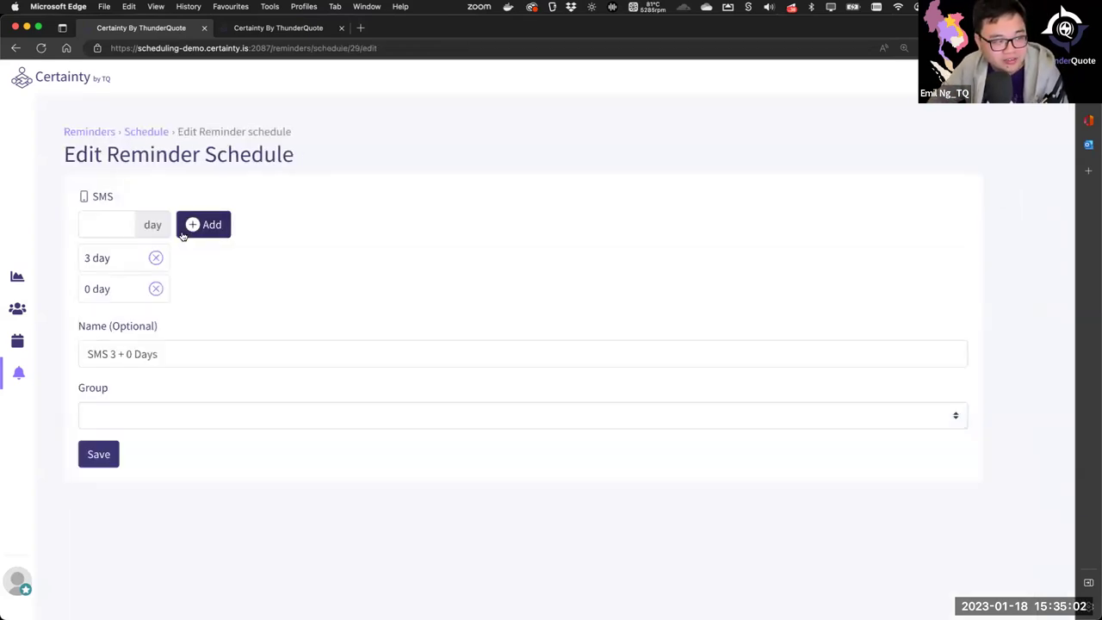
Try saving the SMS 3 + 0 Days schedule, dismiss the Forbidden alert, and return to Schedules.
left_click(99, 219)
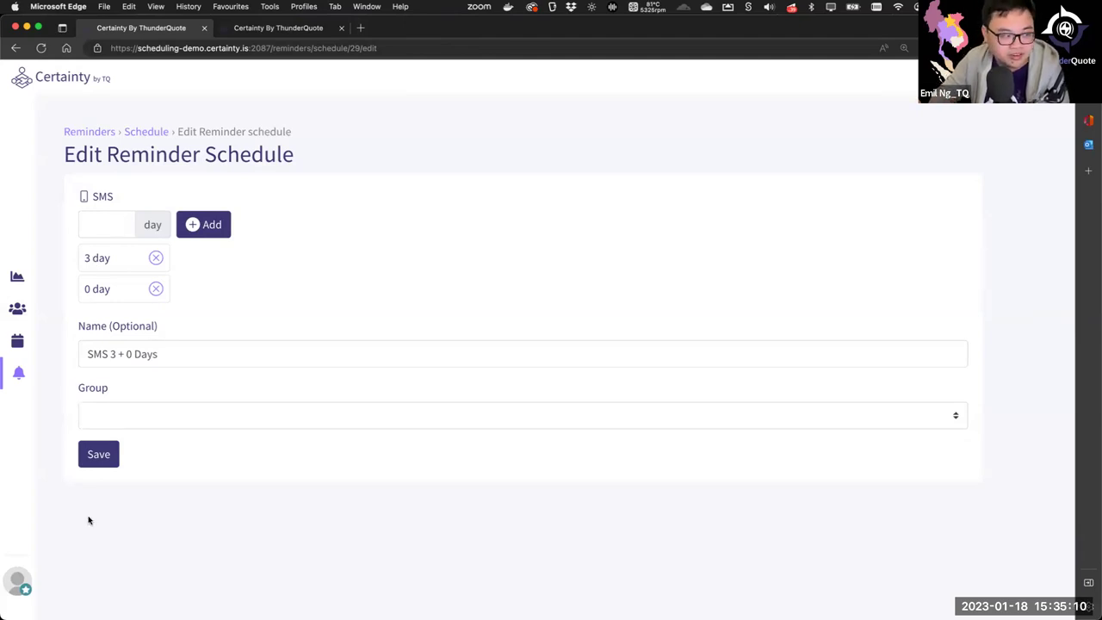
left_click(99, 466)
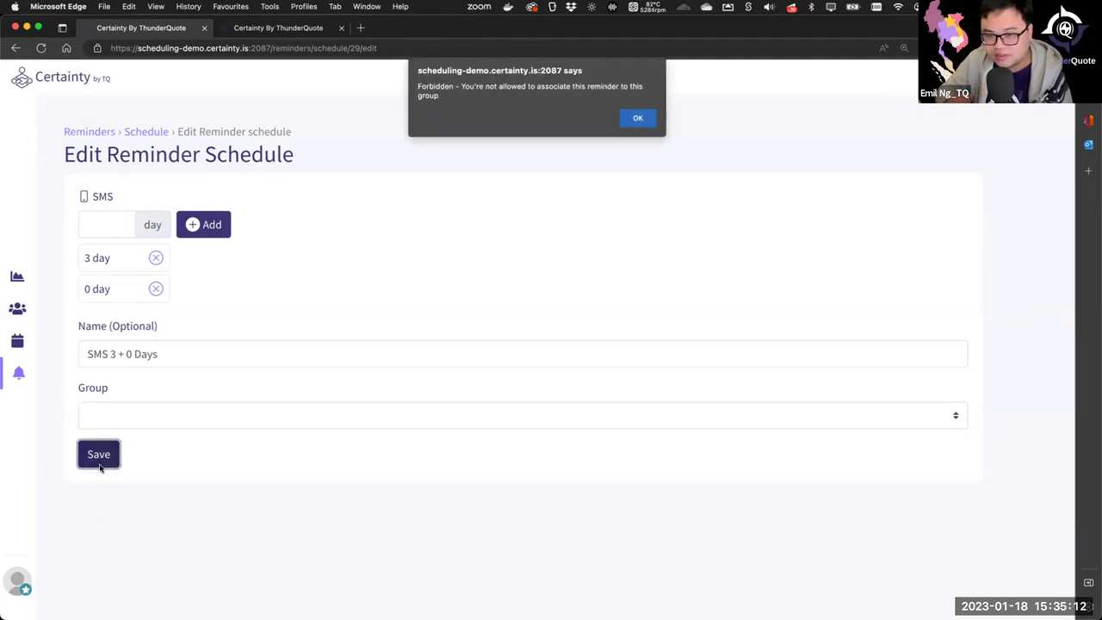
left_click(638, 118)
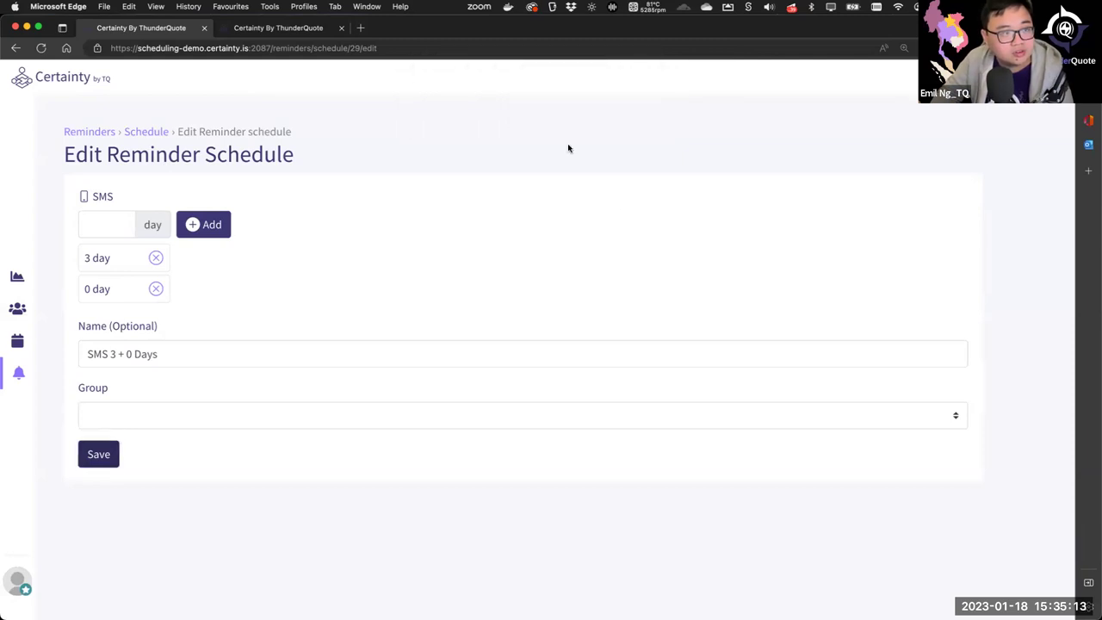
left_click(161, 135)
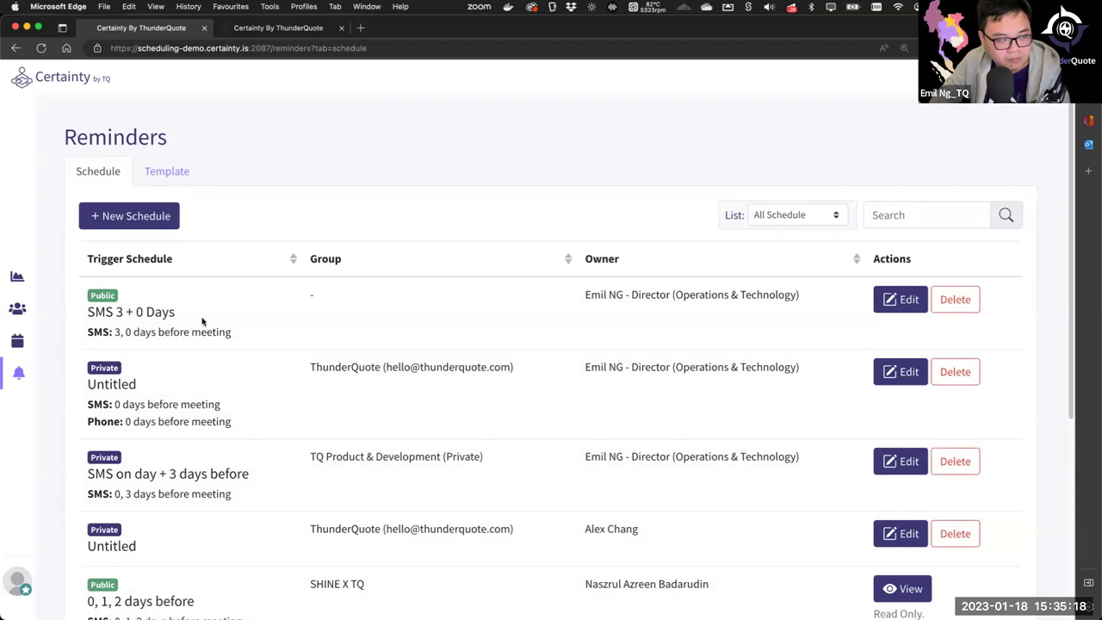
Review the first 'with RSVP' reminder template and its preview, then go to Clients.
left_click(196, 177)
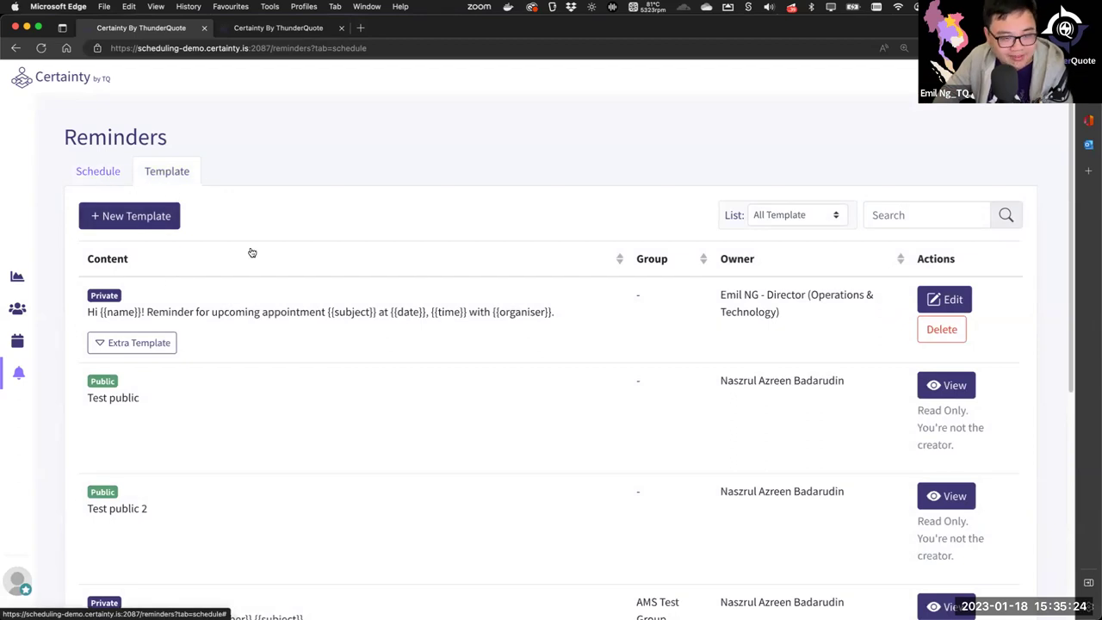
left_click(919, 295)
scroll(207, 353, "down", 1)
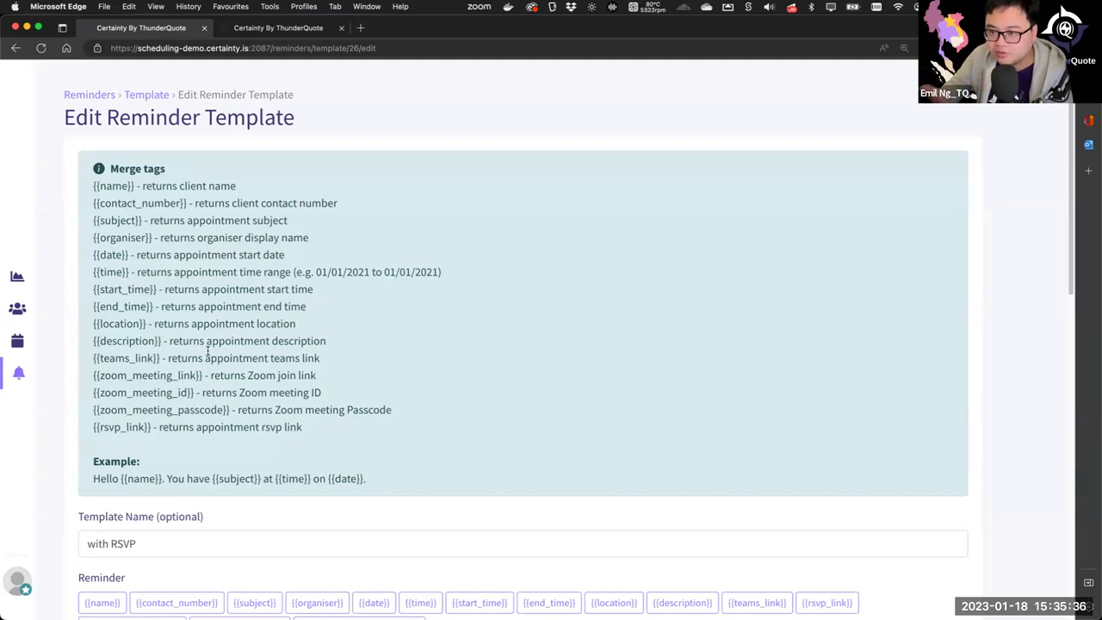
scroll(203, 350, "down", 5)
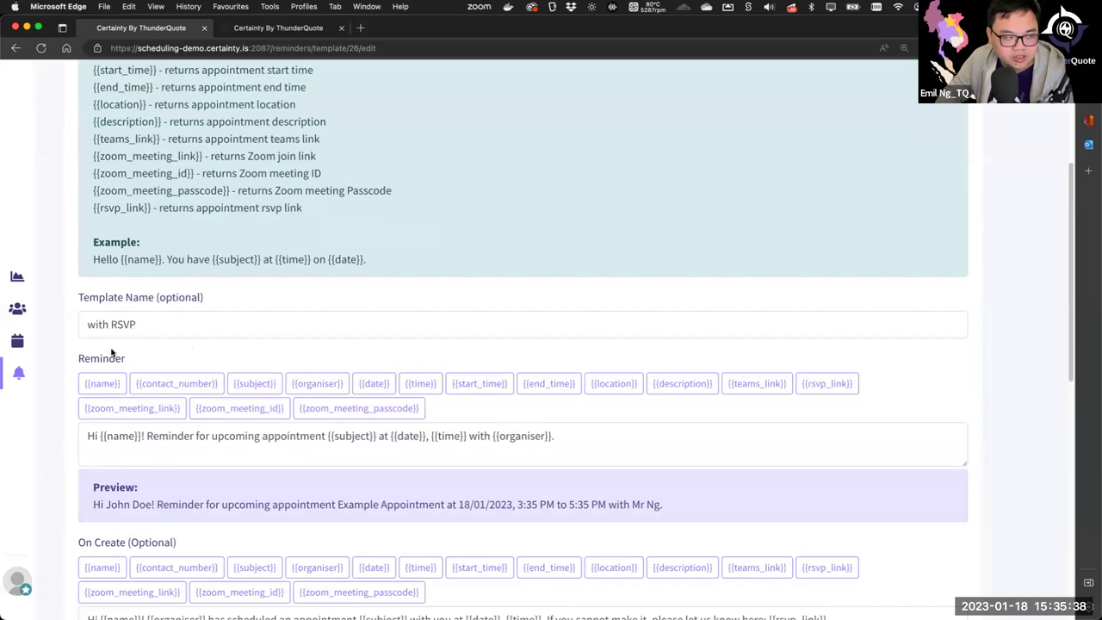
scroll(246, 438, "down", 1)
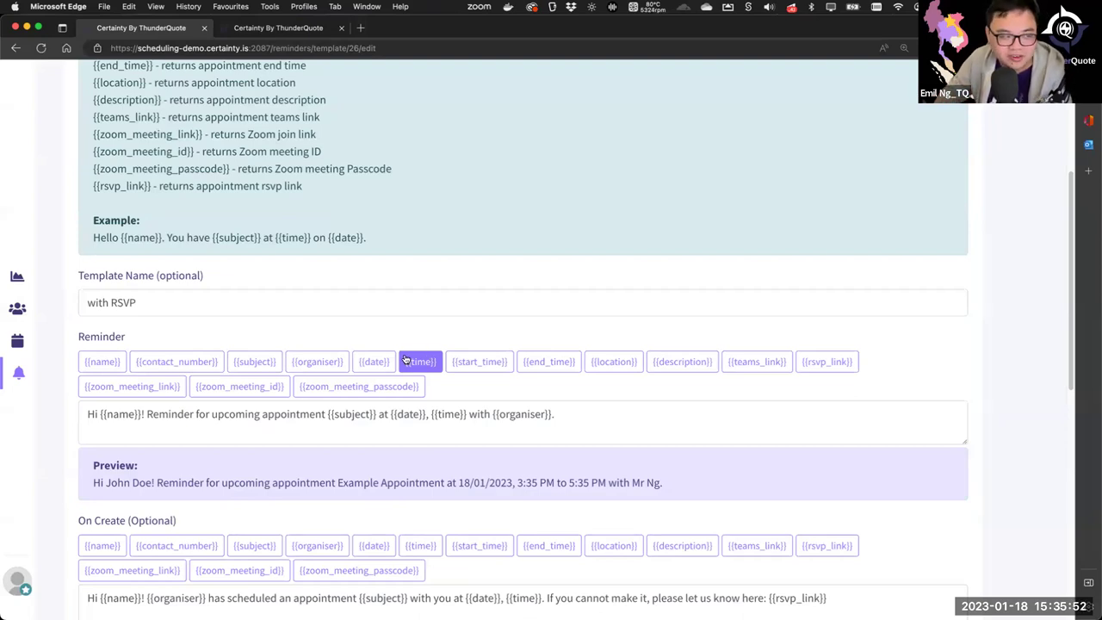
left_click_drag(91, 483, 661, 483)
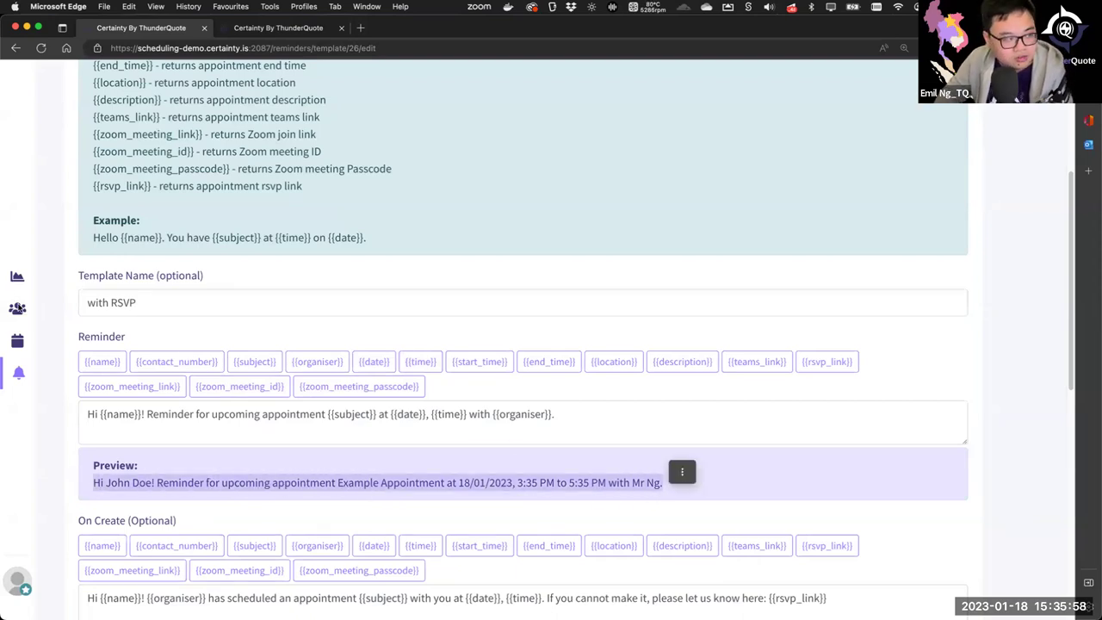
left_click(17, 309)
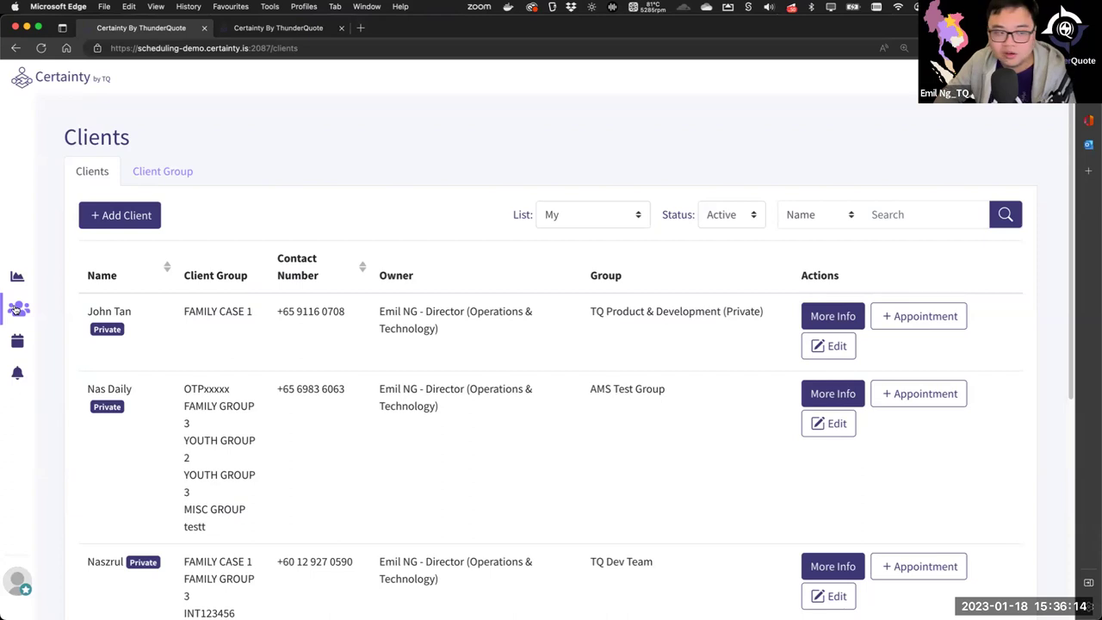
Scroll the client list, then switch to Client Group showing FAMILY CASE 1 and 2.
scroll(439, 327, "down", 3)
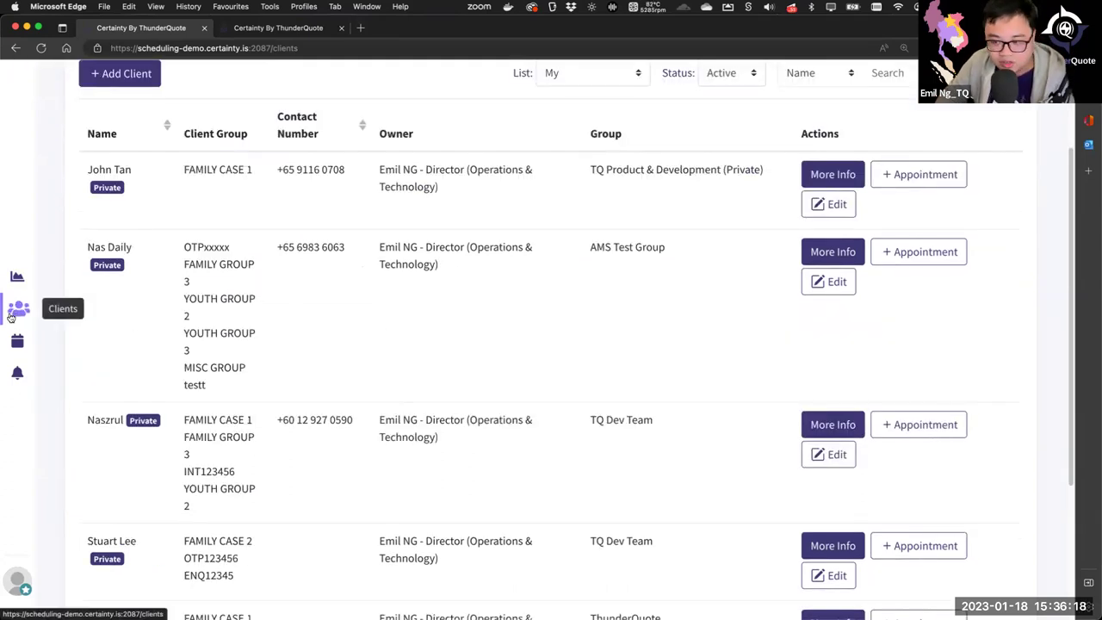
scroll(306, 345, "up", 3)
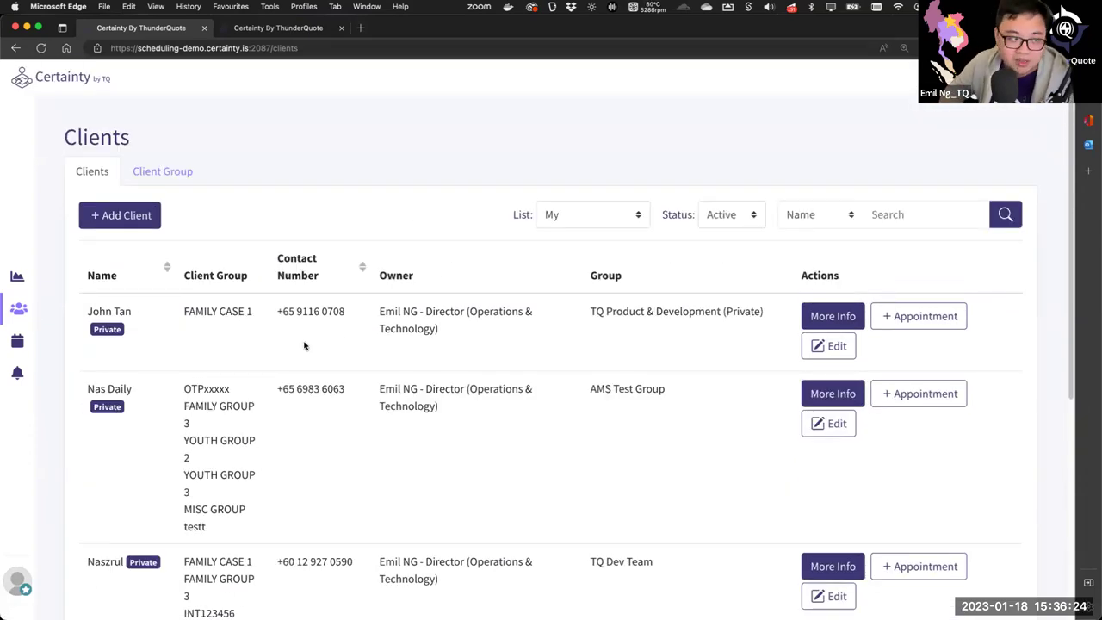
left_click(158, 175)
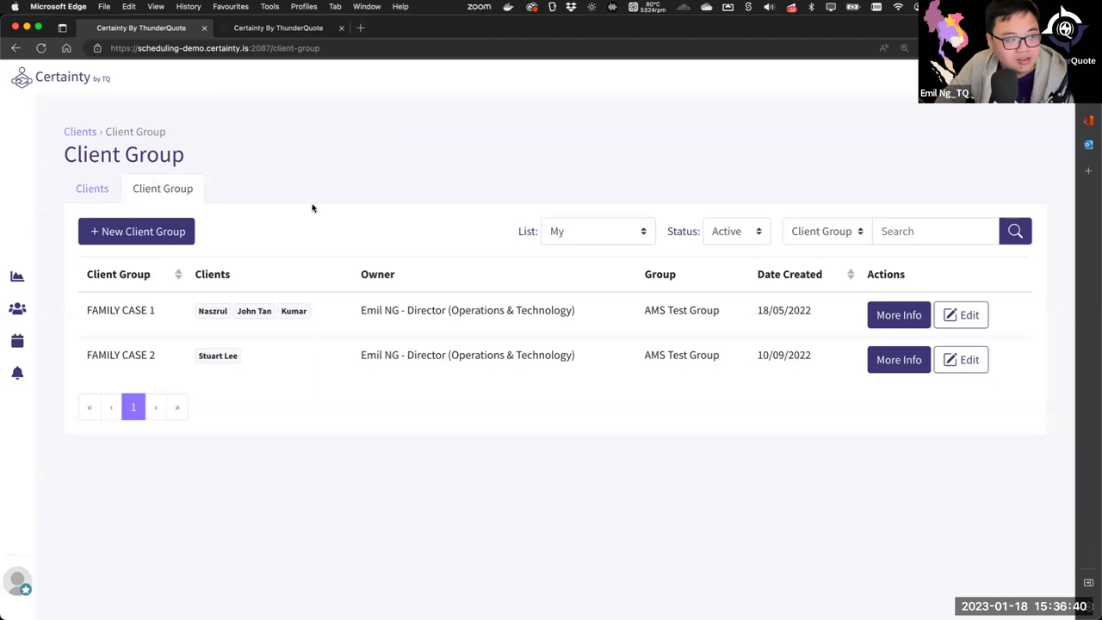
View FAMILY CASE 1 details, close its SMS broadcast unsent, and return to Clients.
left_click(874, 319)
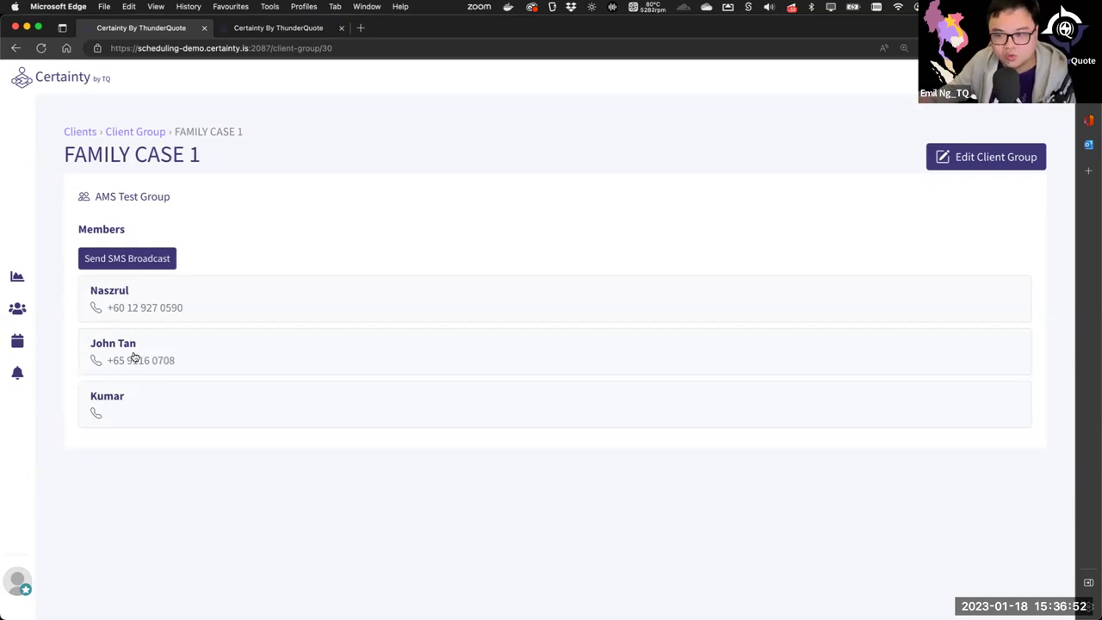
left_click(113, 263)
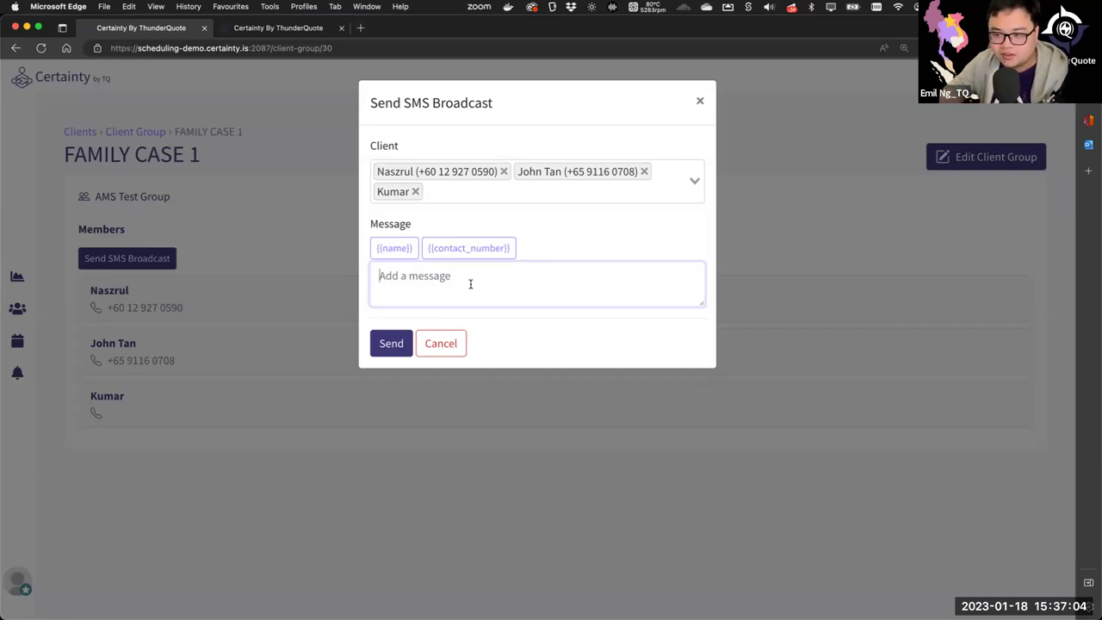
left_click(700, 101)
left_click(17, 309)
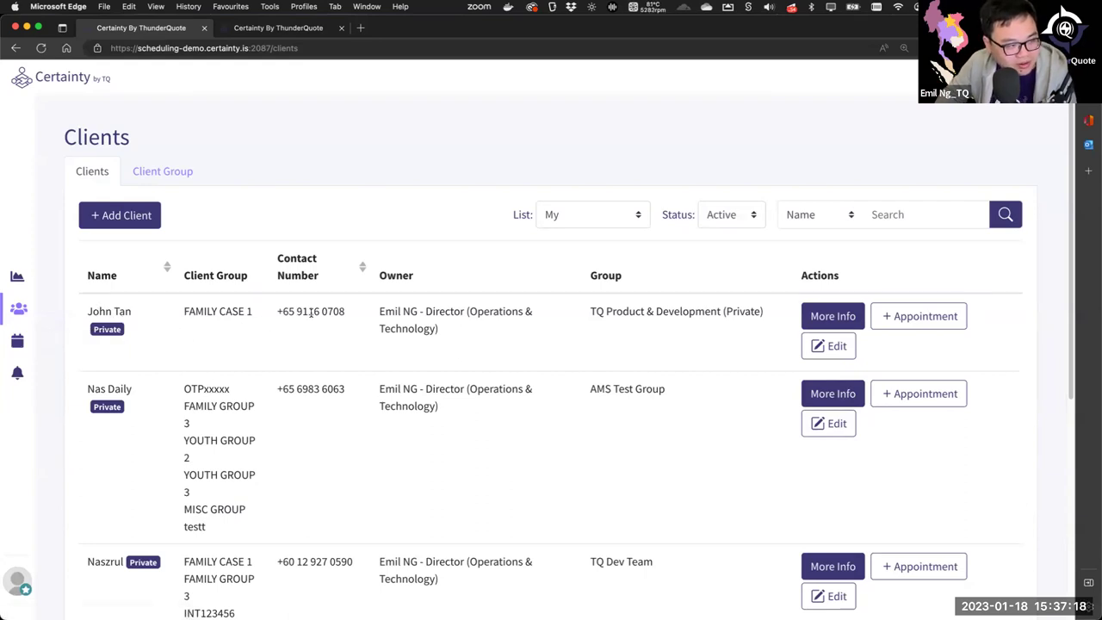
Start a new appointment for the first listed client and select the 18/01/2023 start date.
left_click_drag(296, 311, 346, 311)
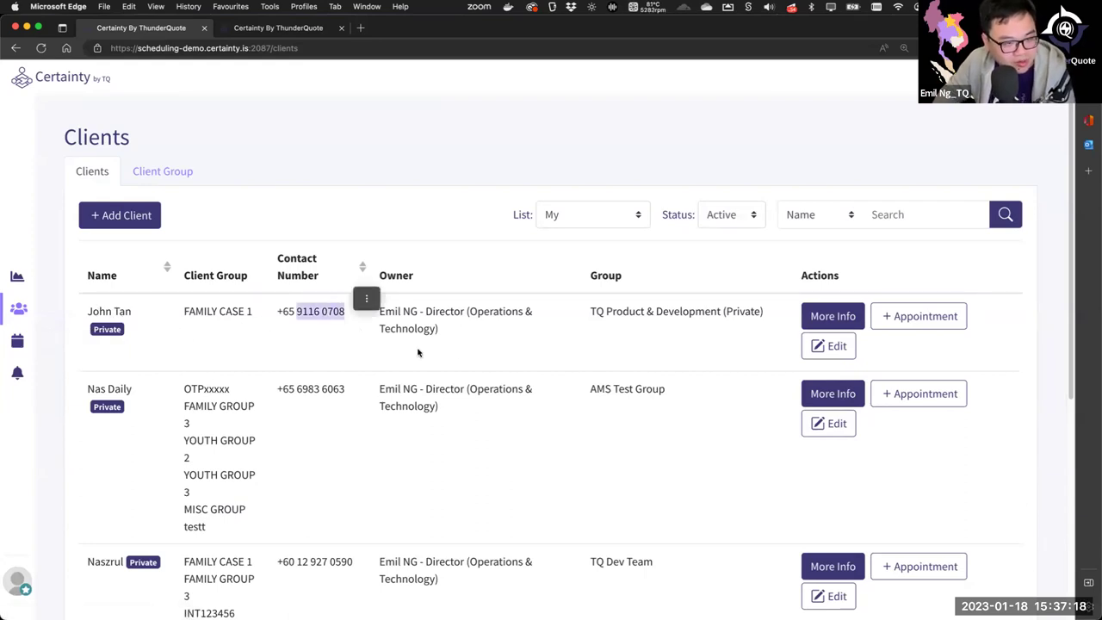
left_click(940, 322)
scroll(622, 278, "down", 3)
scroll(627, 238, "down", 1)
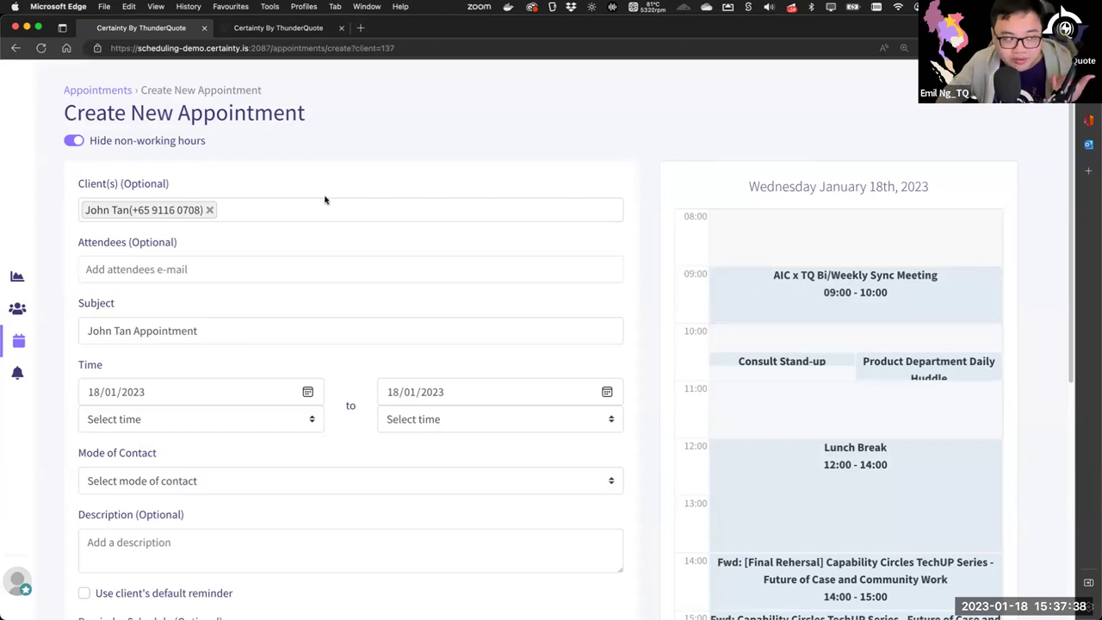
scroll(758, 386, "down", 1)
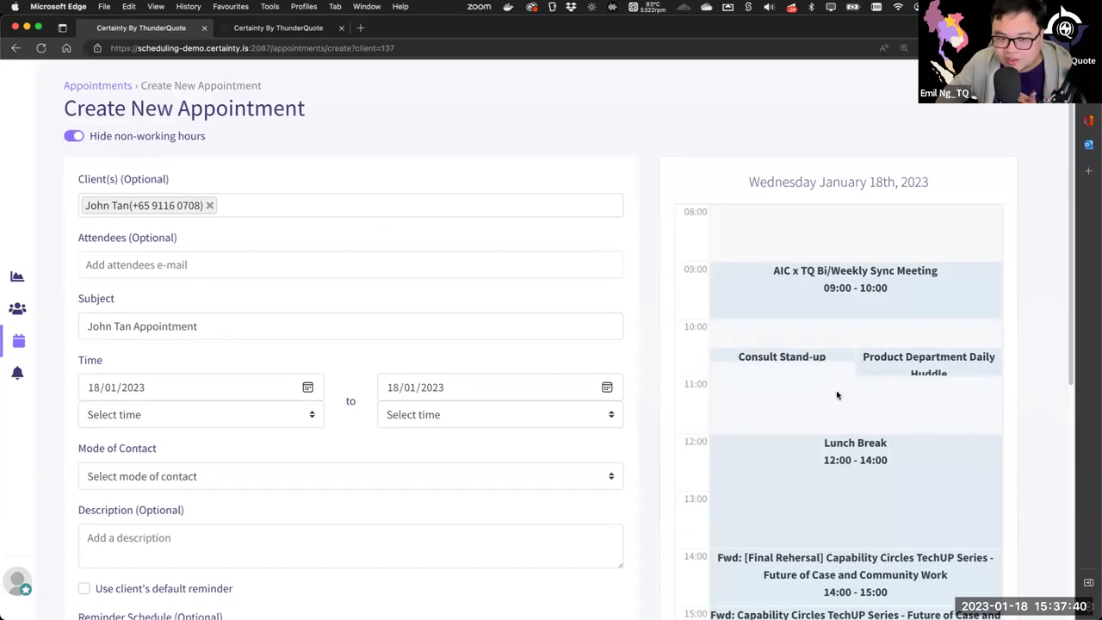
scroll(752, 387, "down", 1)
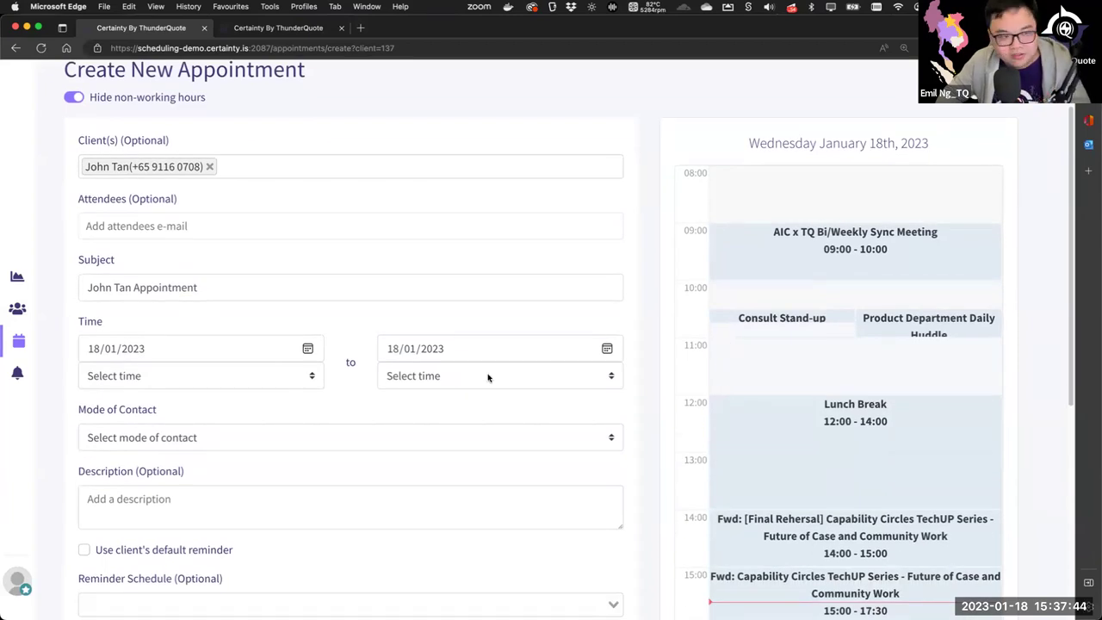
left_click(312, 352)
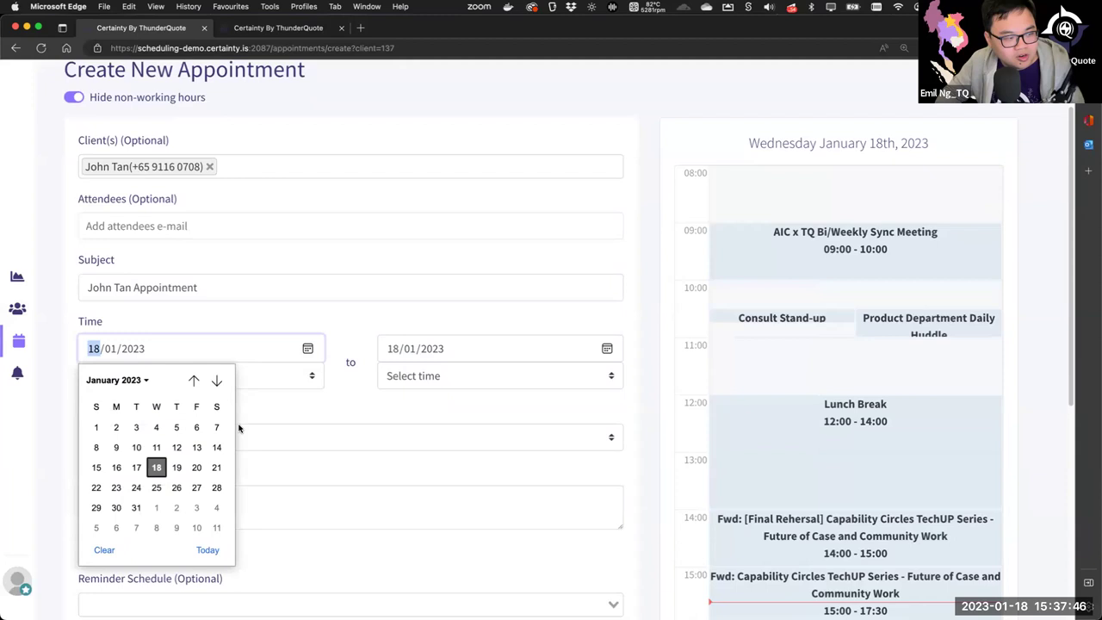